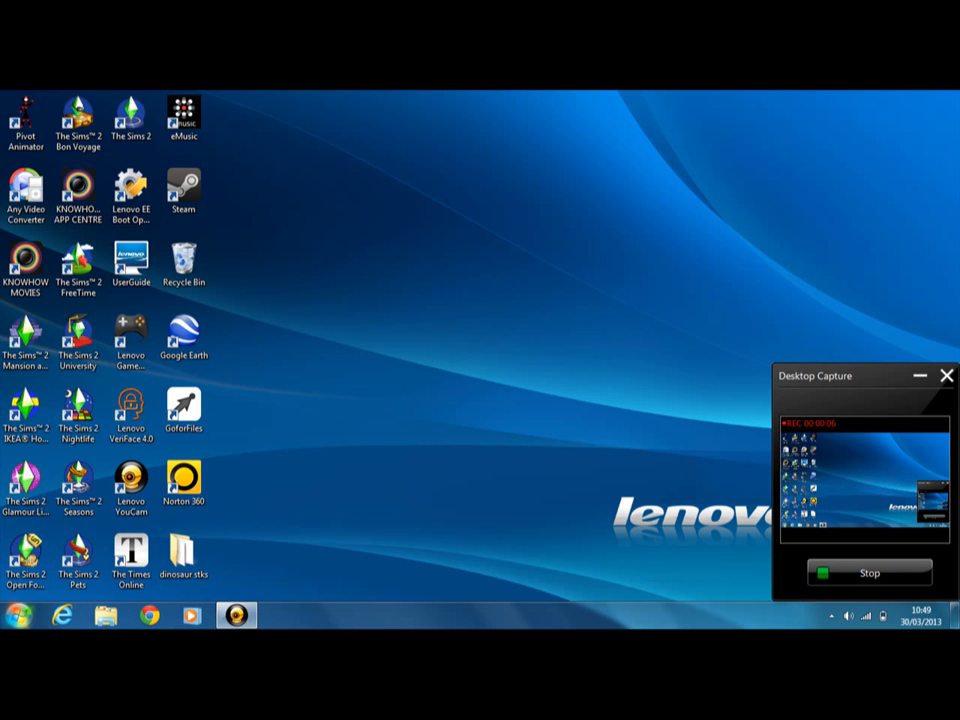
# Bring up the Start menu to search for the UAC settings
pyautogui.click(18, 615)
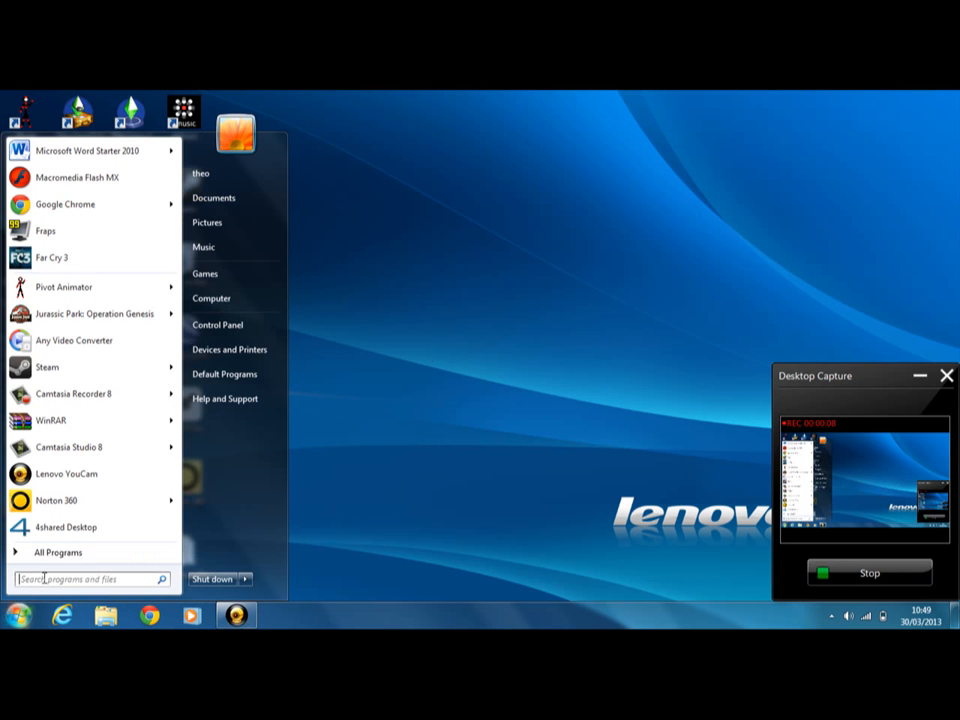
pyautogui.write('uac')
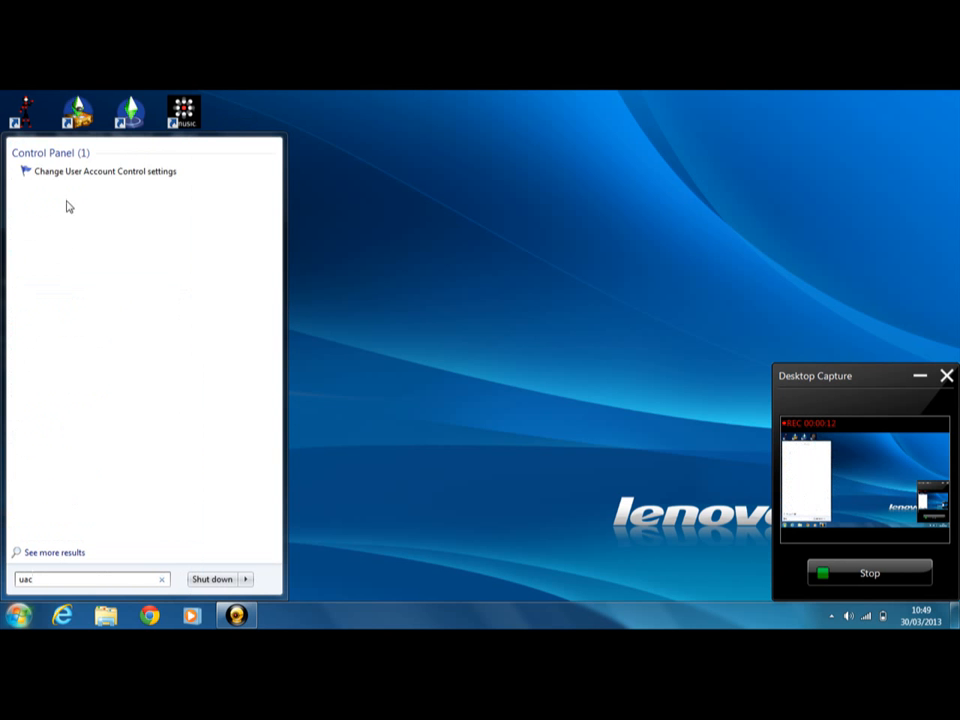
# Set User Account Control to Never notify and confirm with OK
pyautogui.click(85, 177)
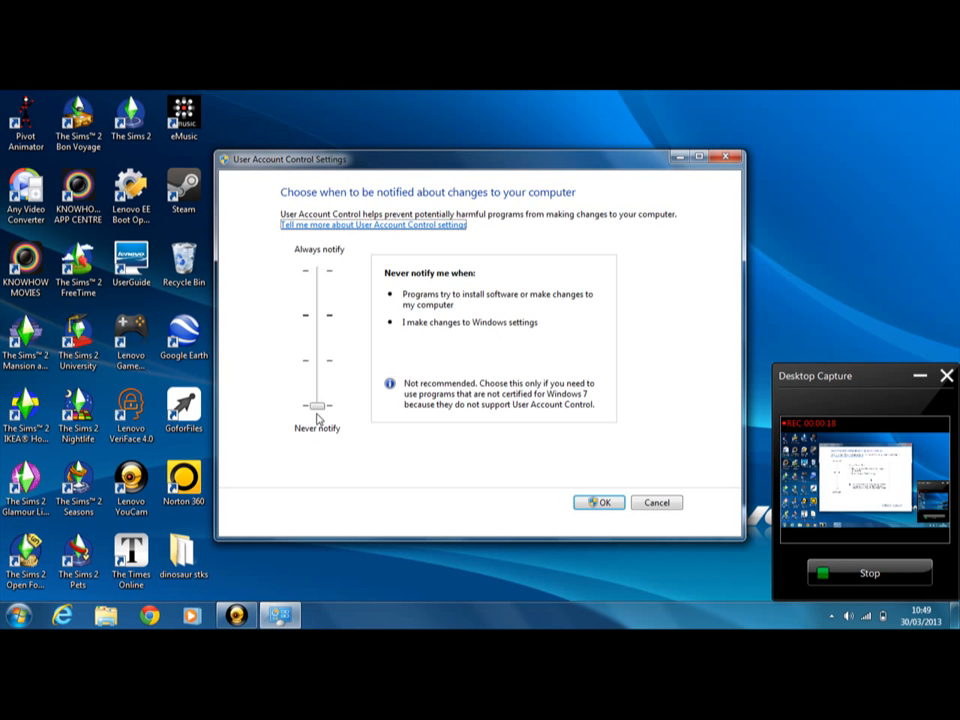
pyautogui.moveTo(318, 408)
pyautogui.mouseDown()
pyautogui.moveTo(318, 316)
pyautogui.moveTo(318, 406)
pyautogui.mouseUp()
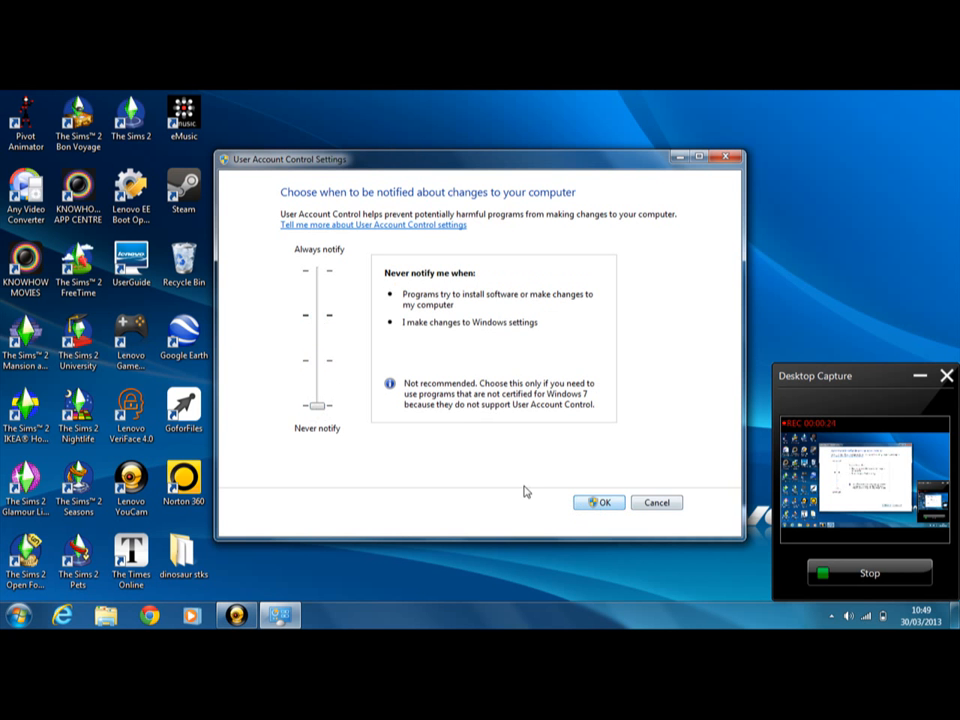
pyautogui.click(596, 505)
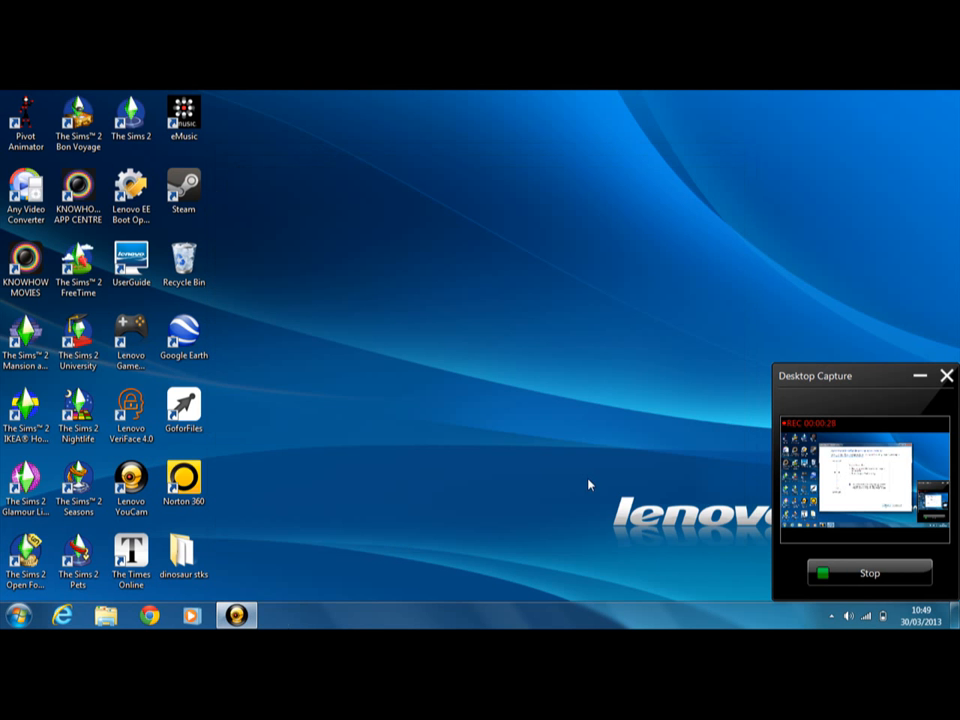
# Glance at the shutdown options, dismiss them, and reopen the Start menu
pyautogui.click(18, 615)
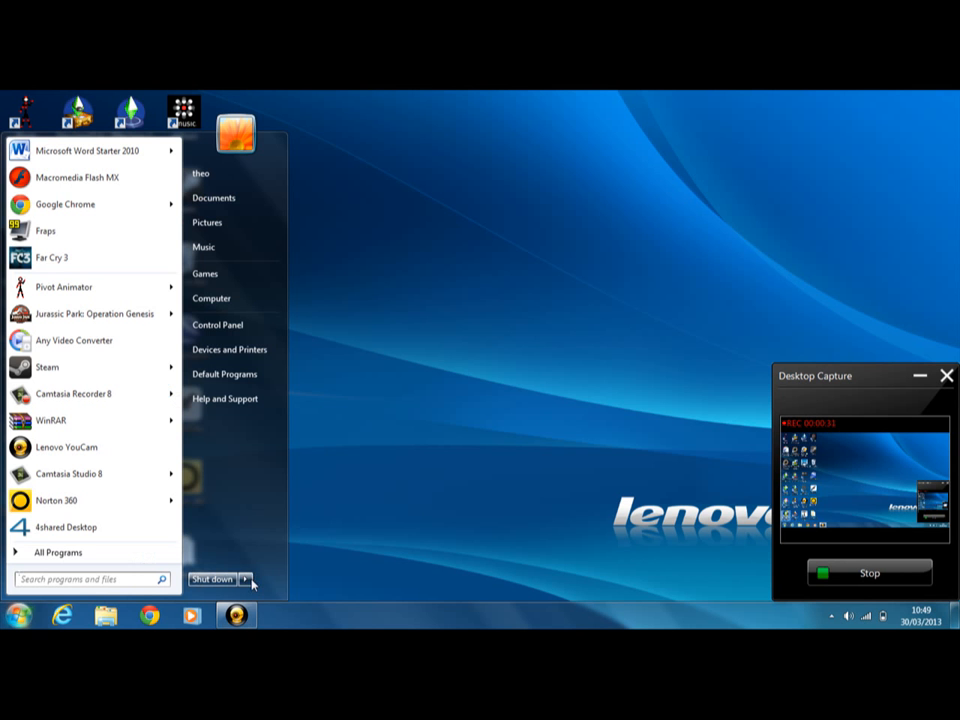
pyautogui.click(244, 579)
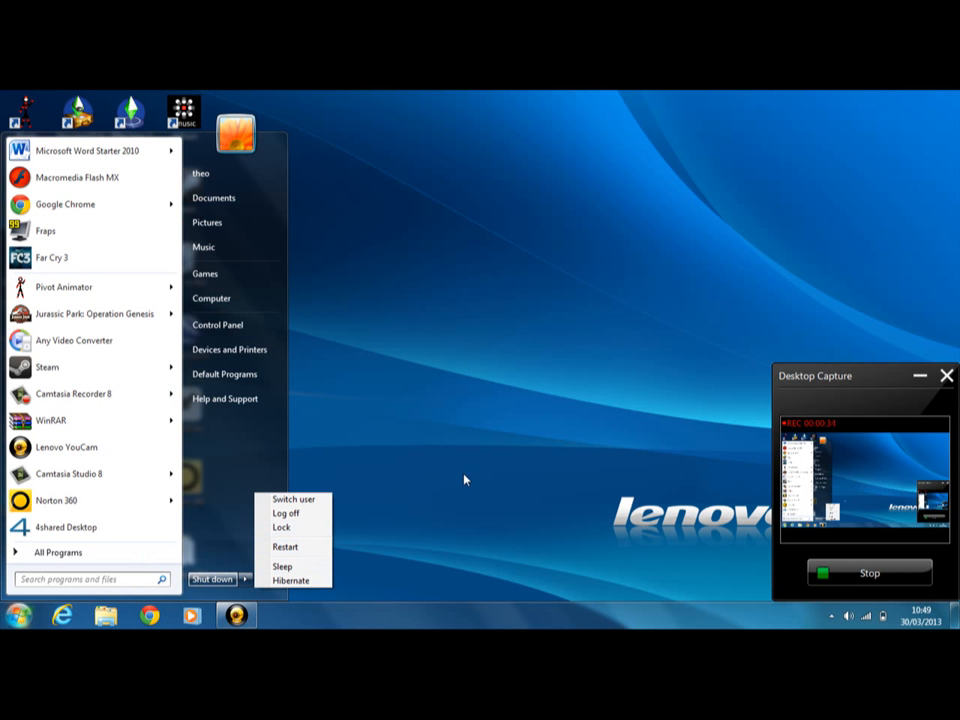
pyautogui.click(460, 418)
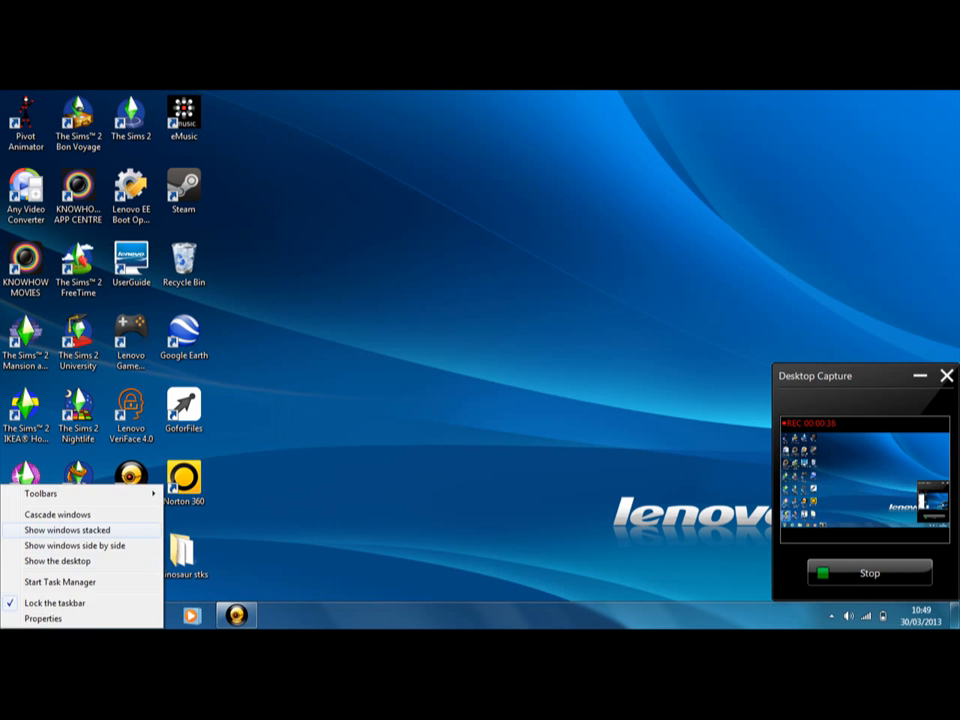
pyautogui.press('super')
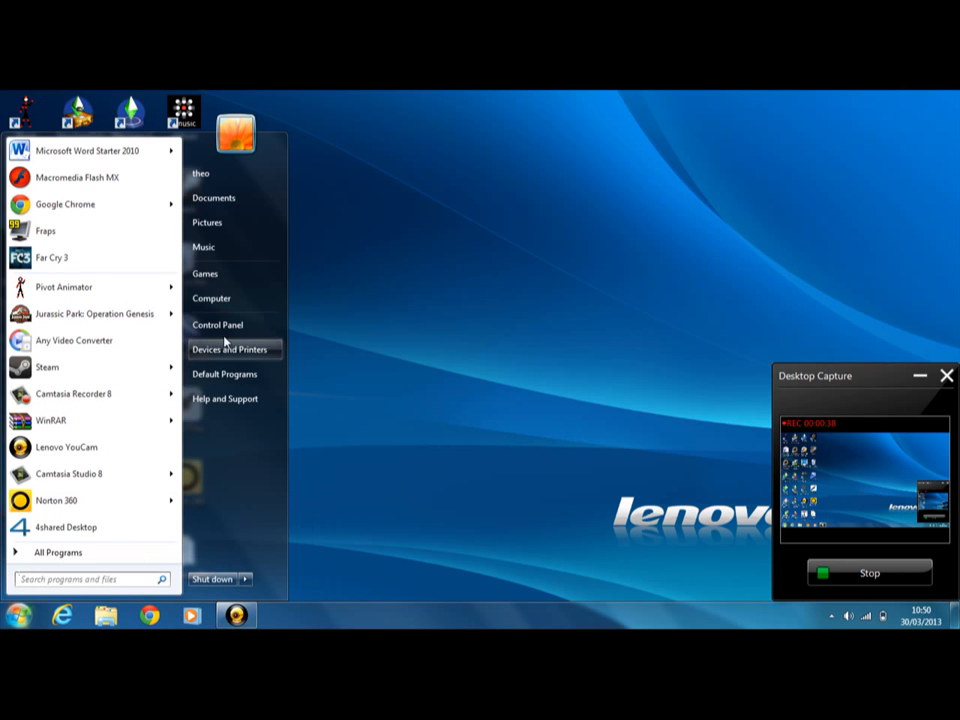
# From Computer, browse into Local Disk (C:) and Program Files (x86)
pyautogui.click(211, 298)
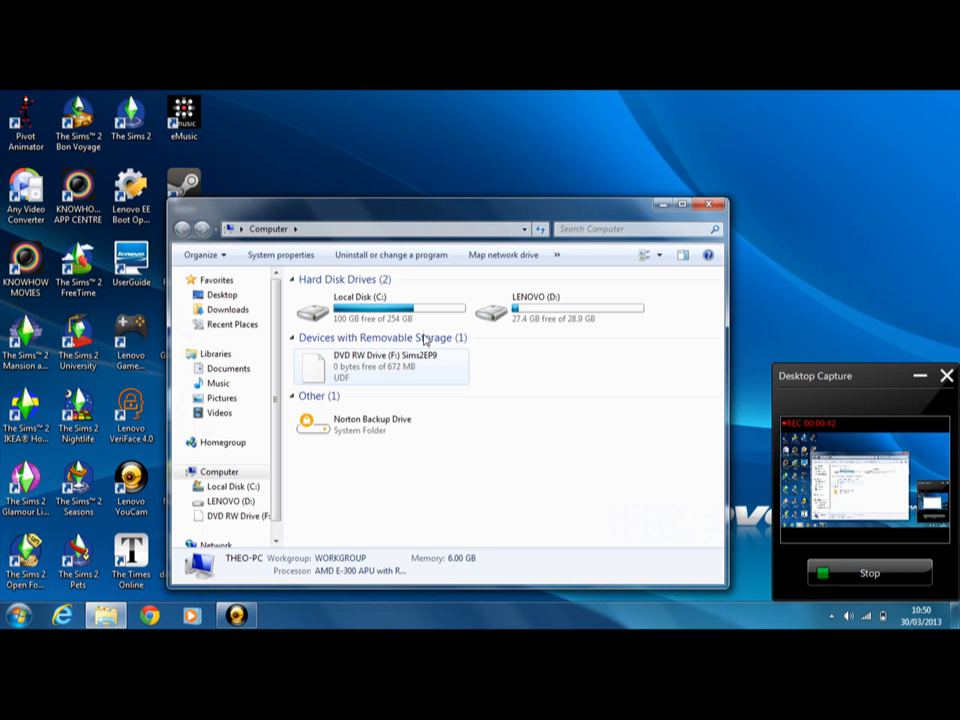
pyautogui.doubleClick(411, 307)
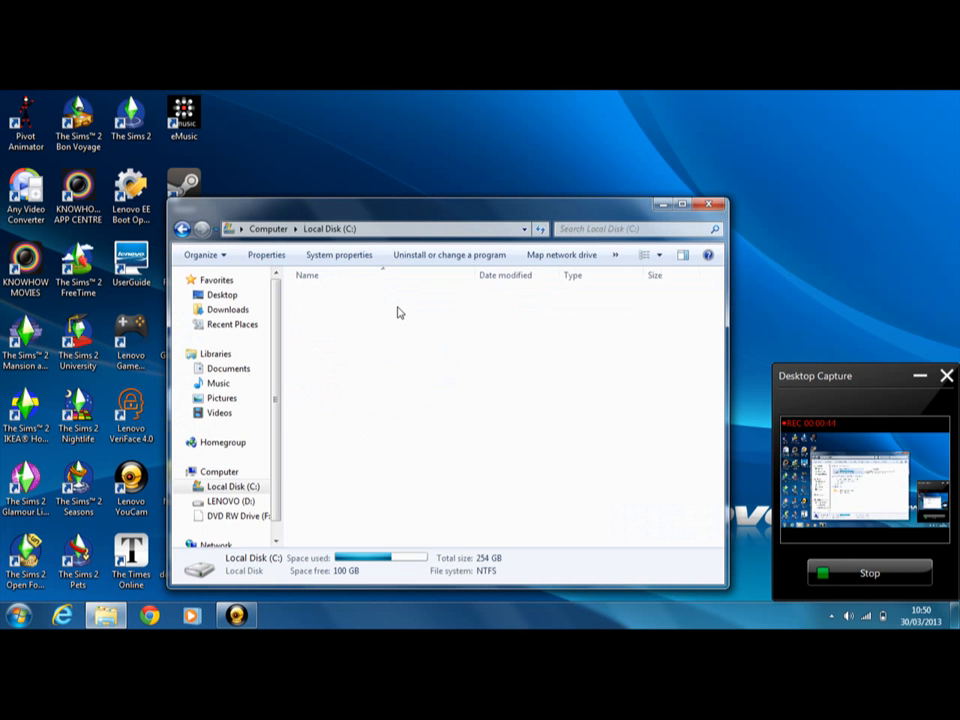
pyautogui.click(370, 370)
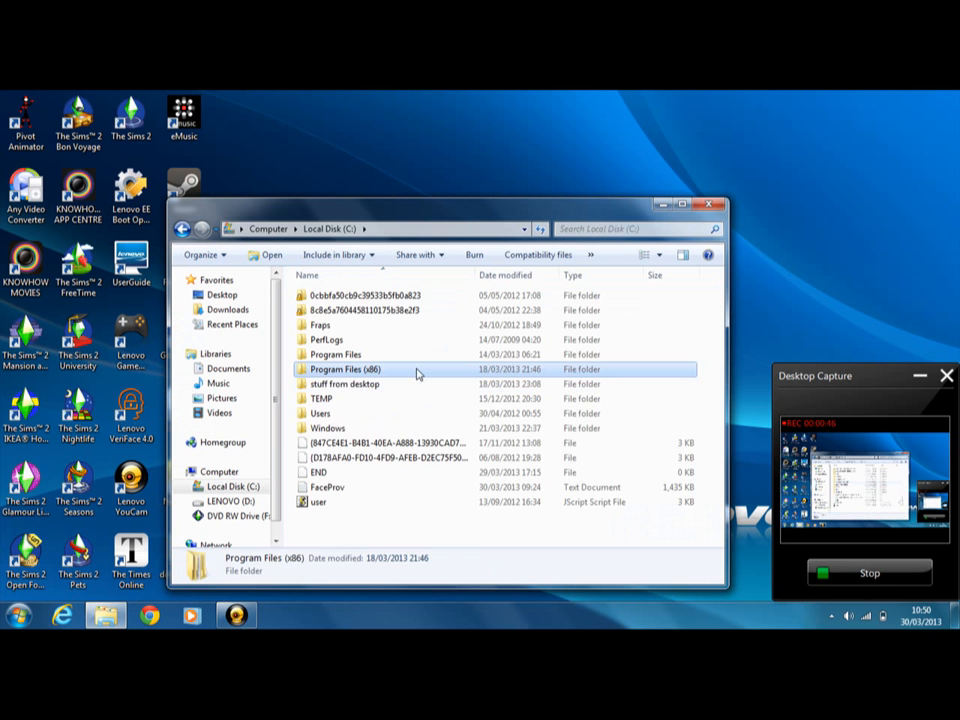
pyautogui.doubleClick(418, 369)
pyautogui.scroll(-5, 390, 470)
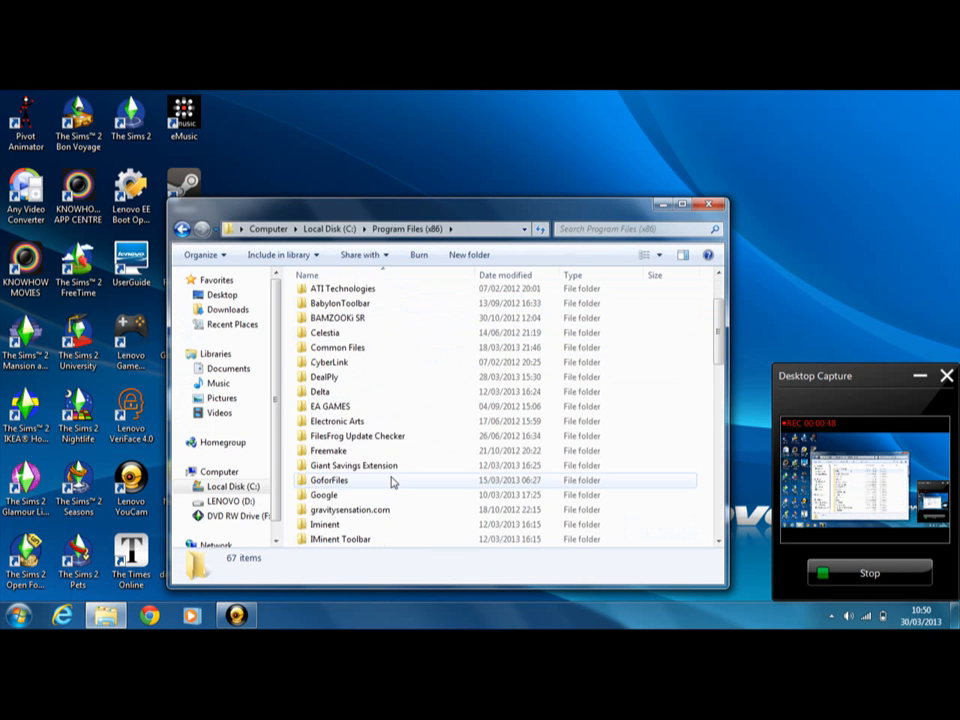
pyautogui.scroll(-5, 390, 470)
pyautogui.scroll(-5, 390, 480)
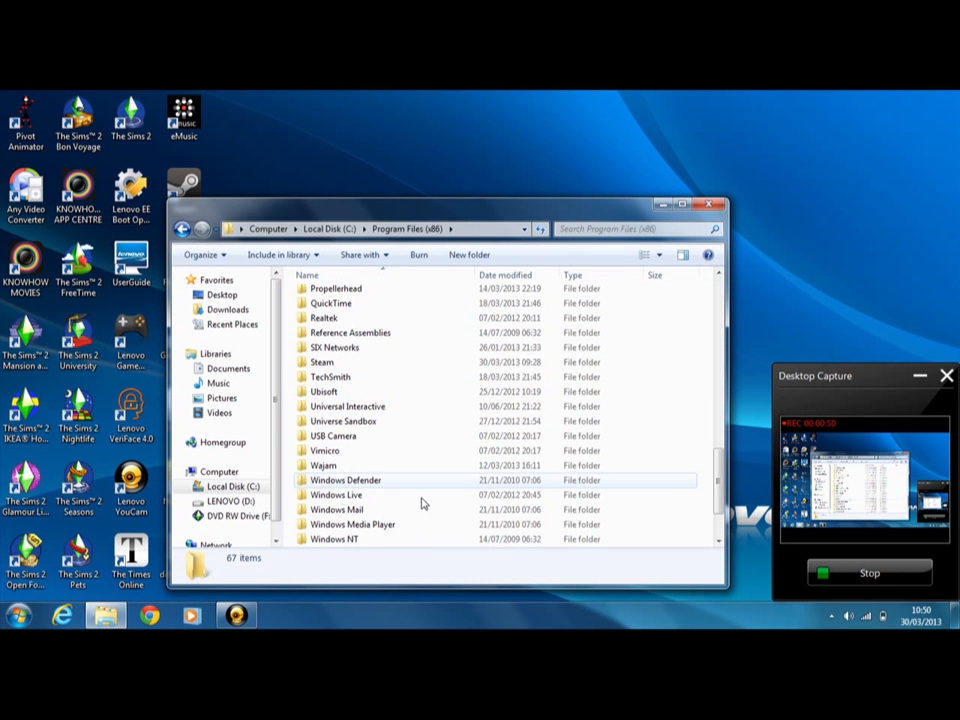
# Continue through Universal Interactive, Blue Tongue Software and Jurassic Park Operation Genesis into JPOG
pyautogui.doubleClick(348, 406)
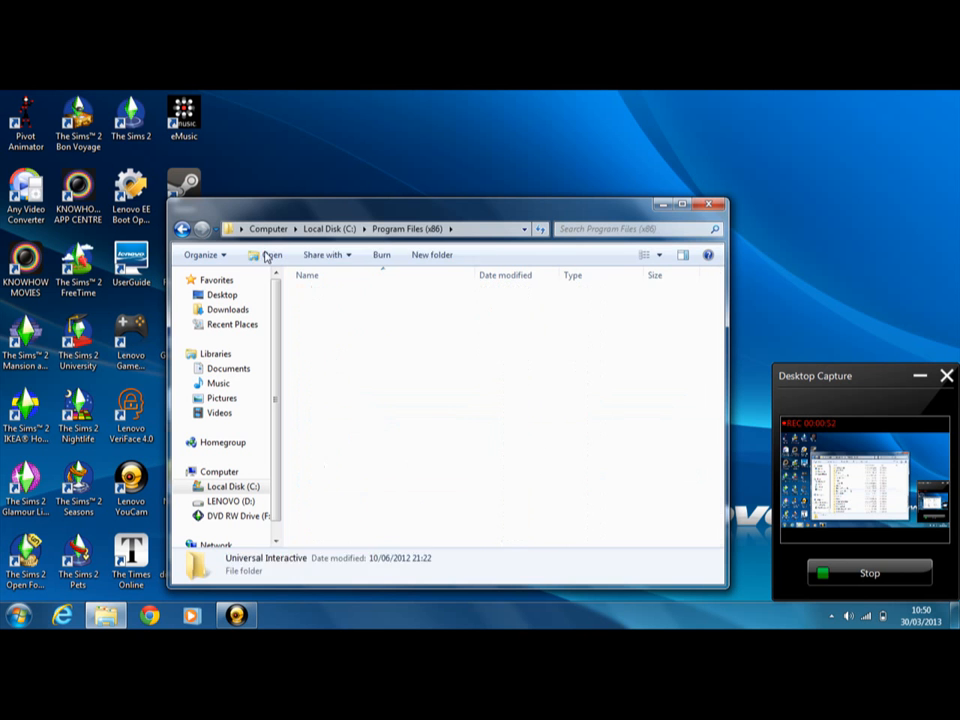
pyautogui.click(399, 298)
pyautogui.doubleClick(399, 298)
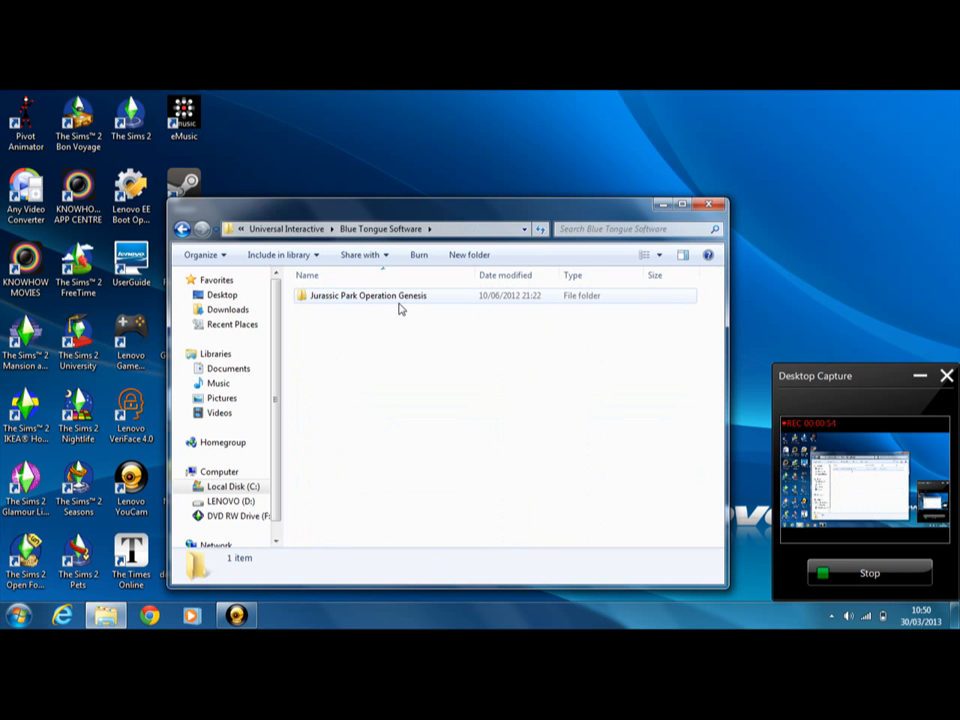
pyautogui.doubleClick(399, 298)
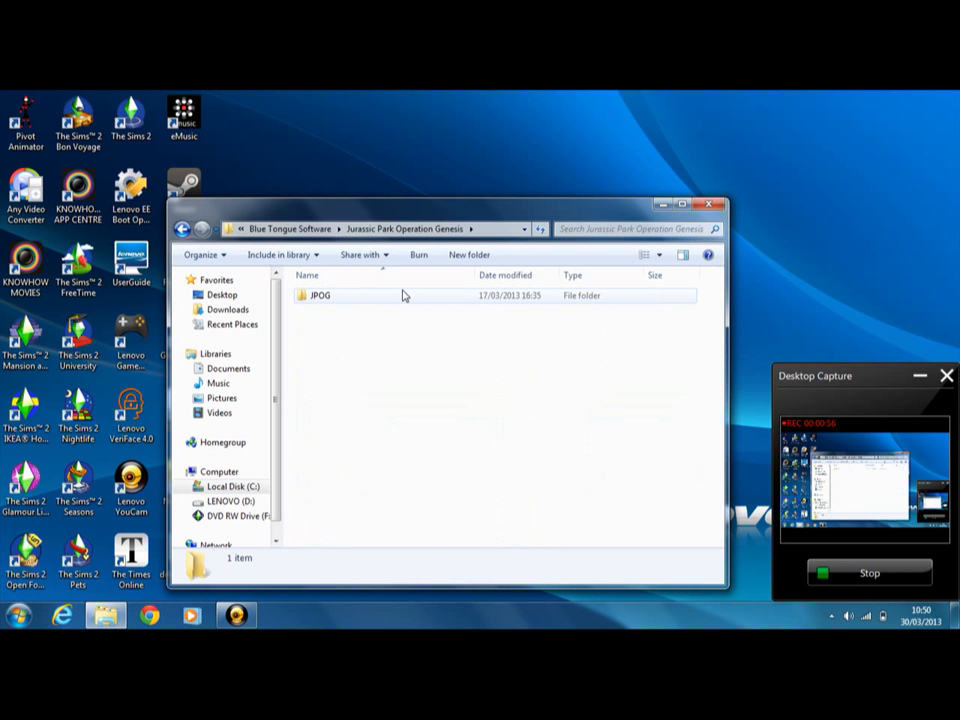
pyautogui.click(400, 296)
pyautogui.doubleClick(400, 296)
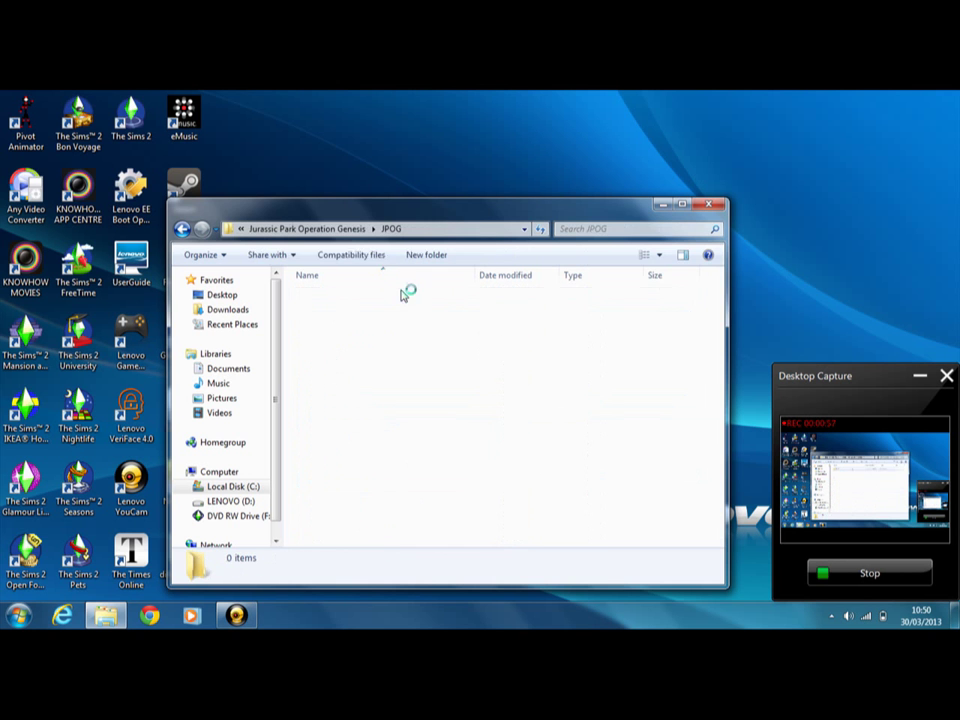
# Search the JPOG folder for 'constant' and pick the Constant configuration file result
pyautogui.click(600, 228)
pyautogui.write('constant')
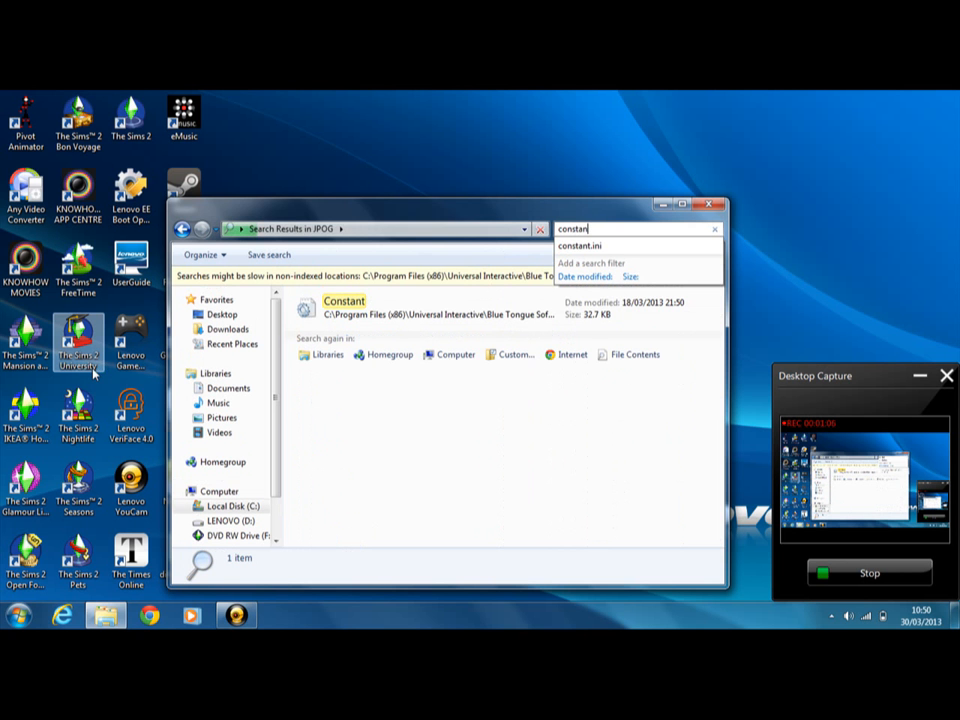
pyautogui.press('Escape')
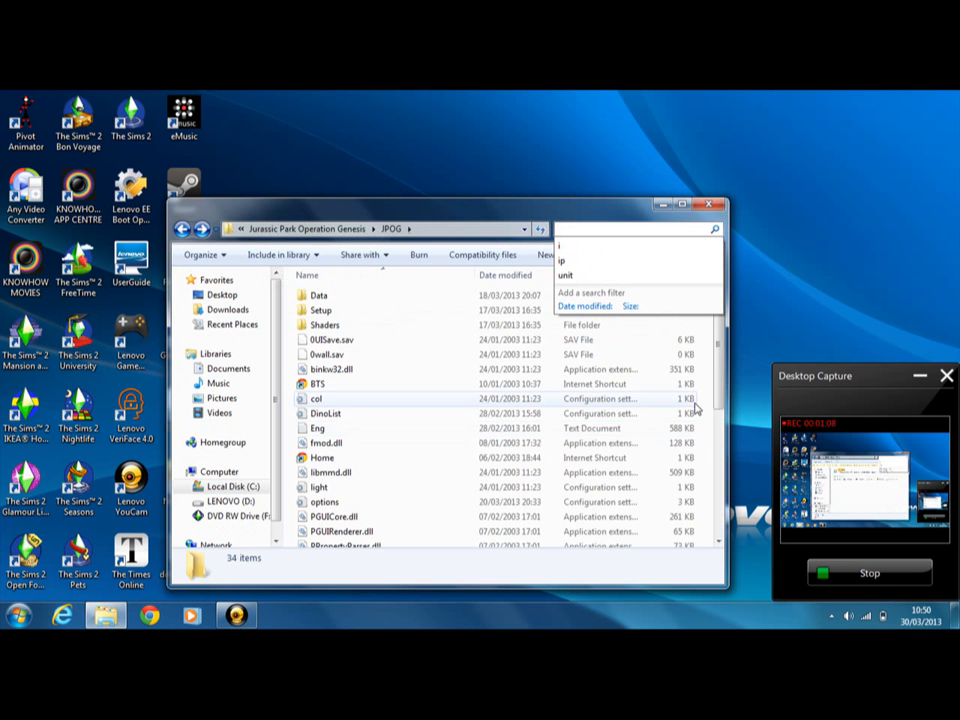
pyautogui.click(695, 405)
pyautogui.scroll(-5, 600, 400)
pyautogui.scroll(5, 600, 400)
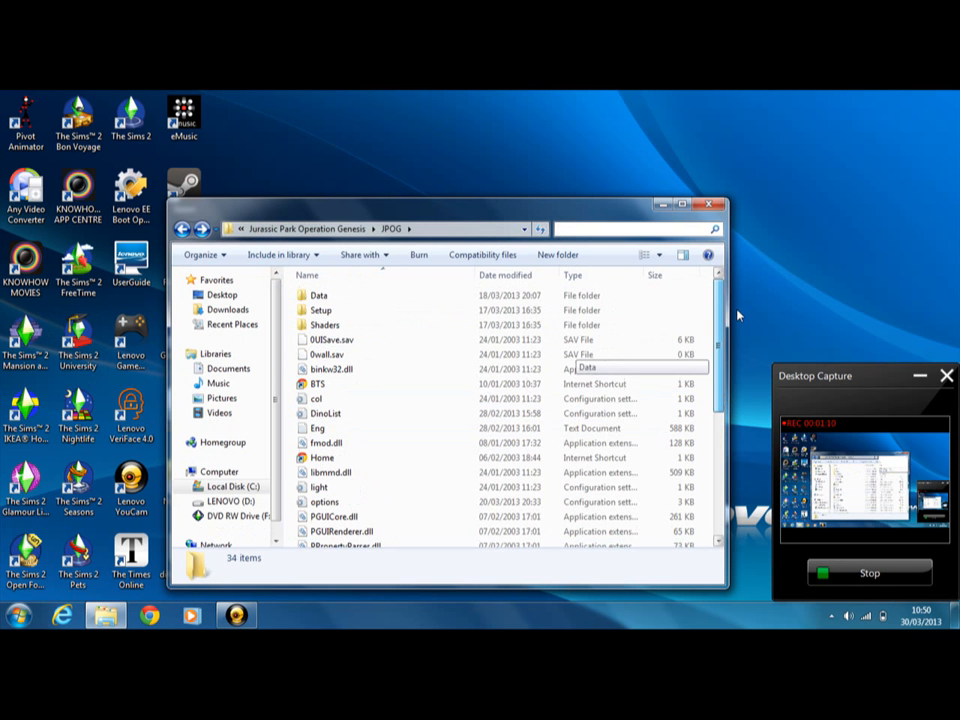
pyautogui.click(617, 228)
pyautogui.write('cons')
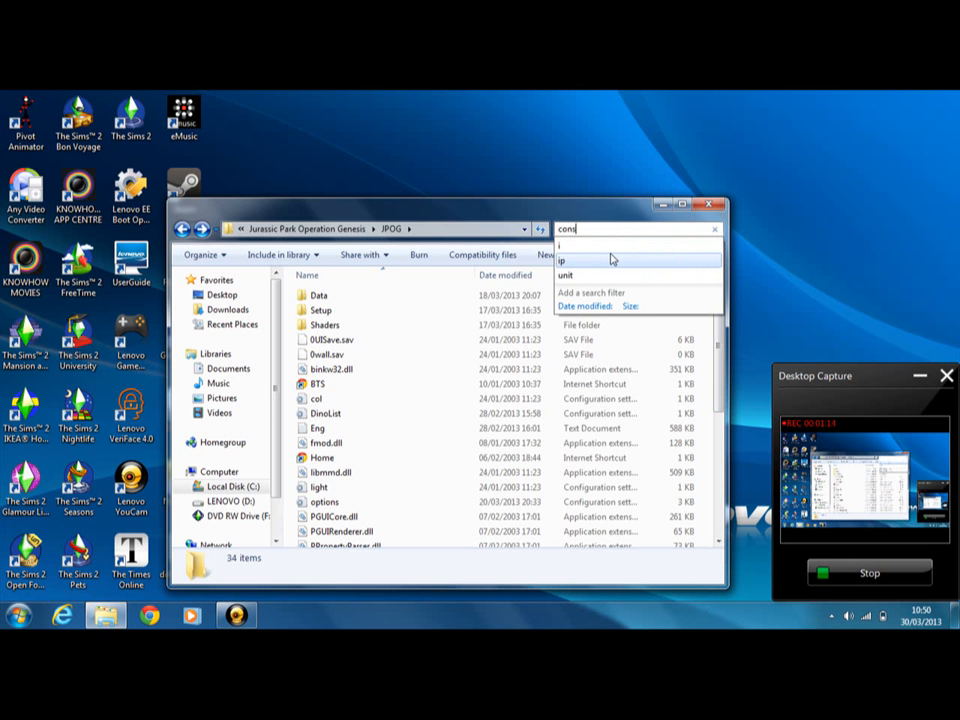
pyautogui.write('tant')
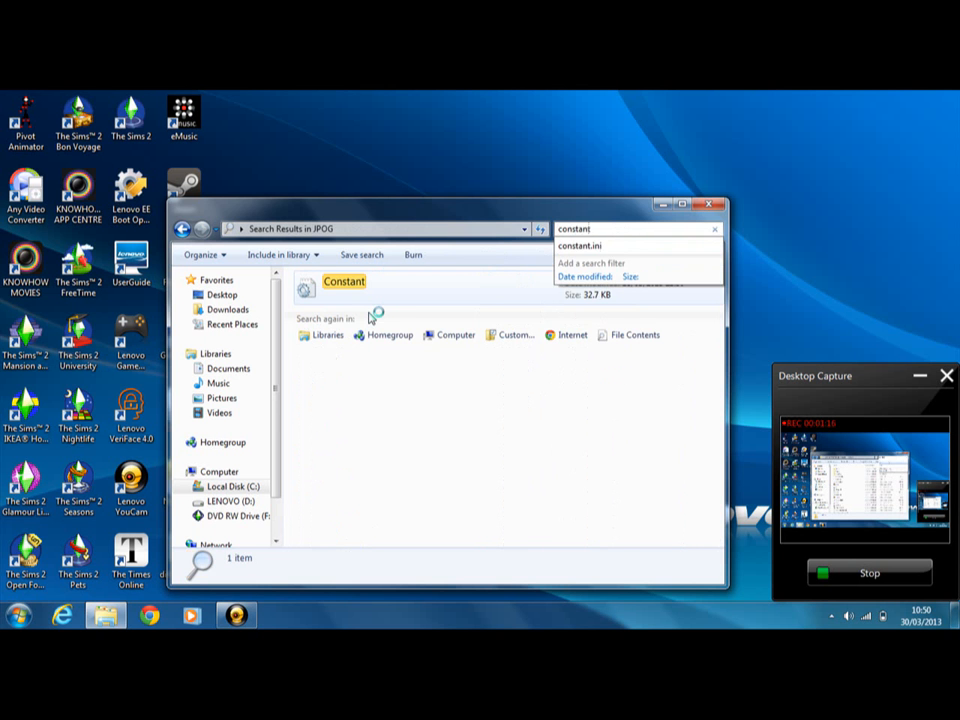
pyautogui.click(375, 300)
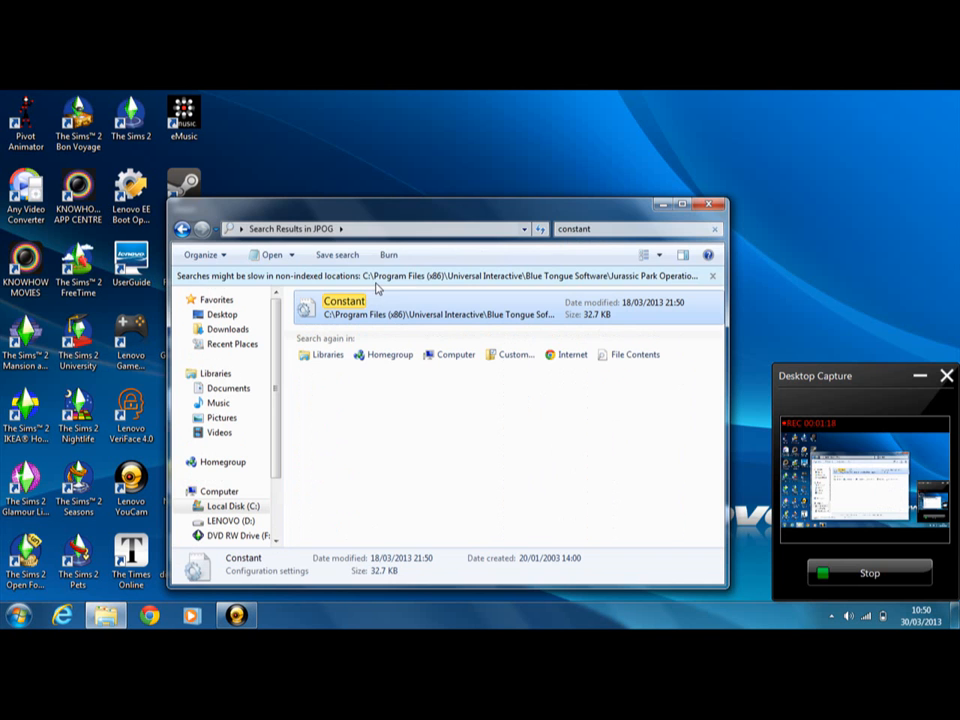
# Load Constant in maximized Notepad and jump to the 'maxdinos' match in IntConstants
pyautogui.doubleClick(383, 310)
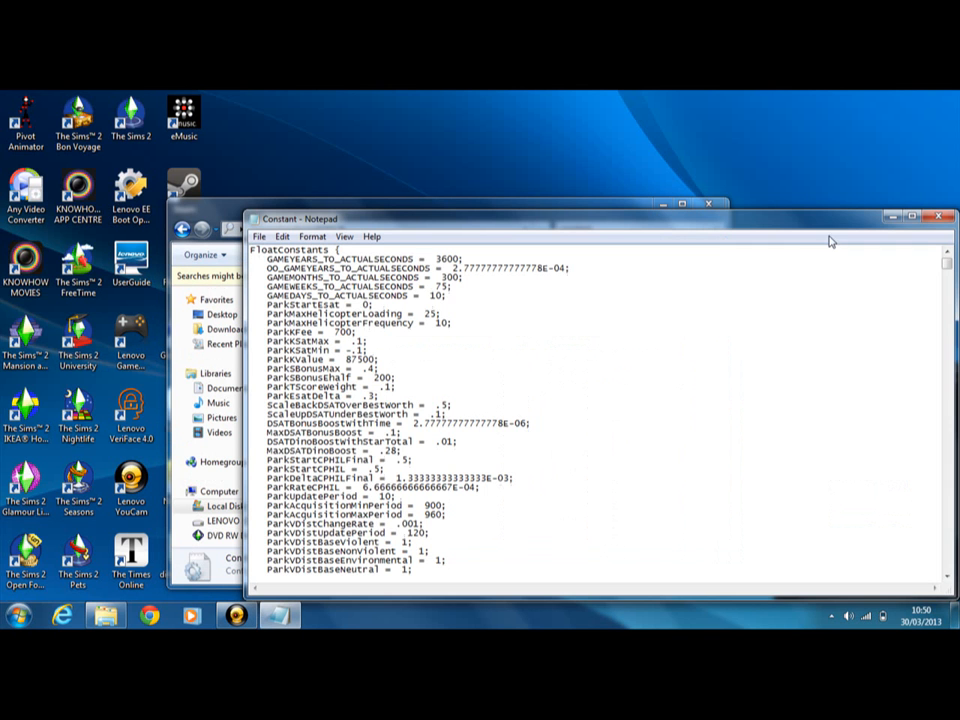
pyautogui.click(912, 219)
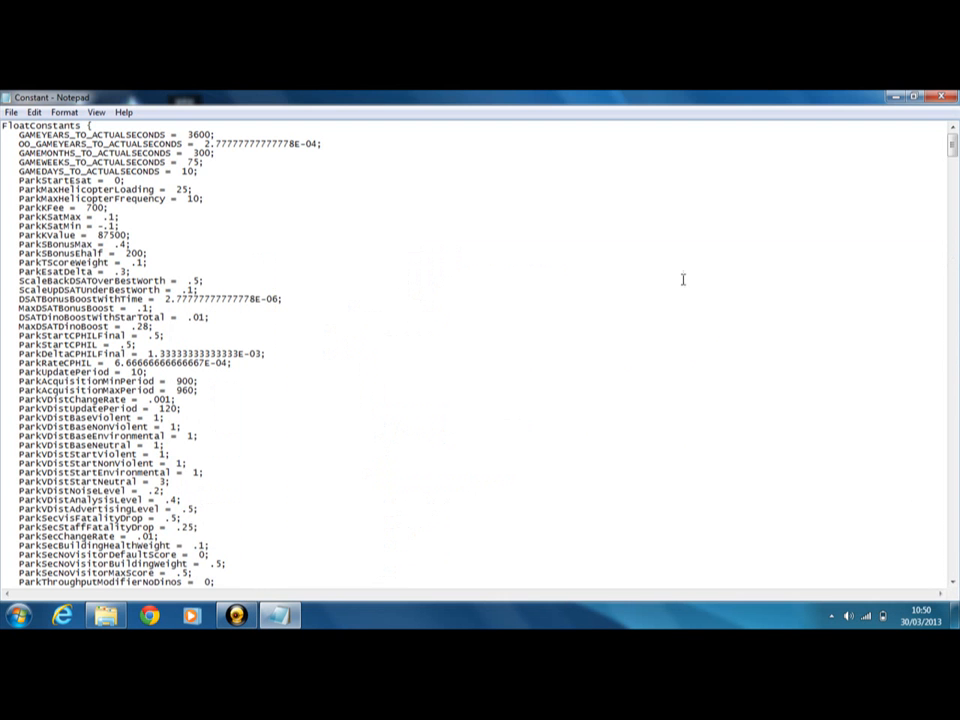
pyautogui.hotkey('ctrl', 'f')
pyautogui.write('ma')
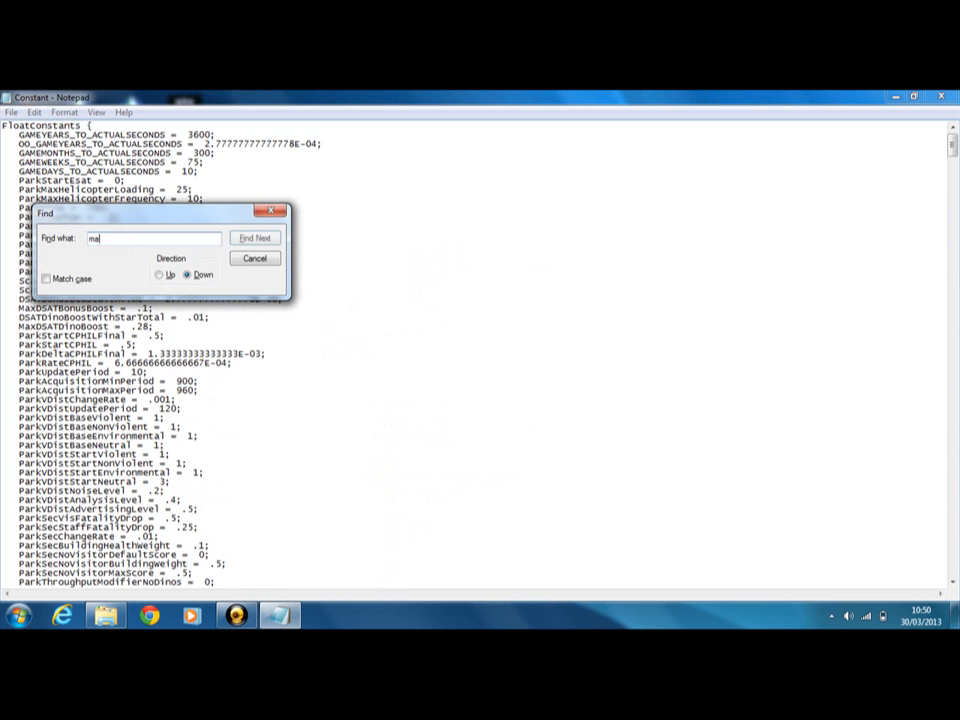
pyautogui.write('xdinos')
pyautogui.press('Return')
pyautogui.press('Return')
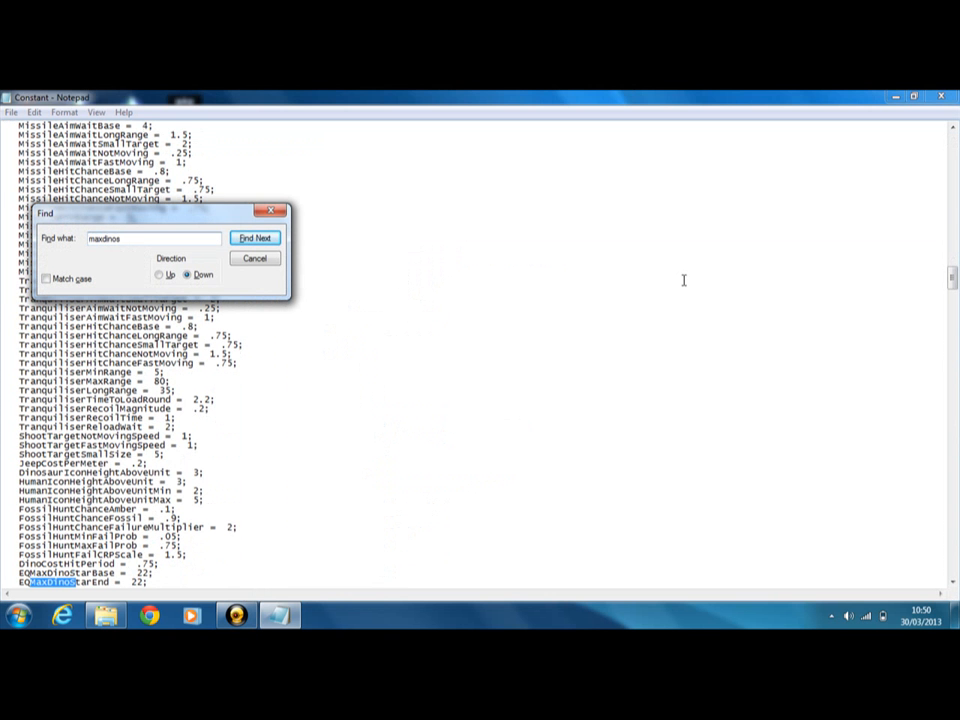
pyautogui.press('Escape')
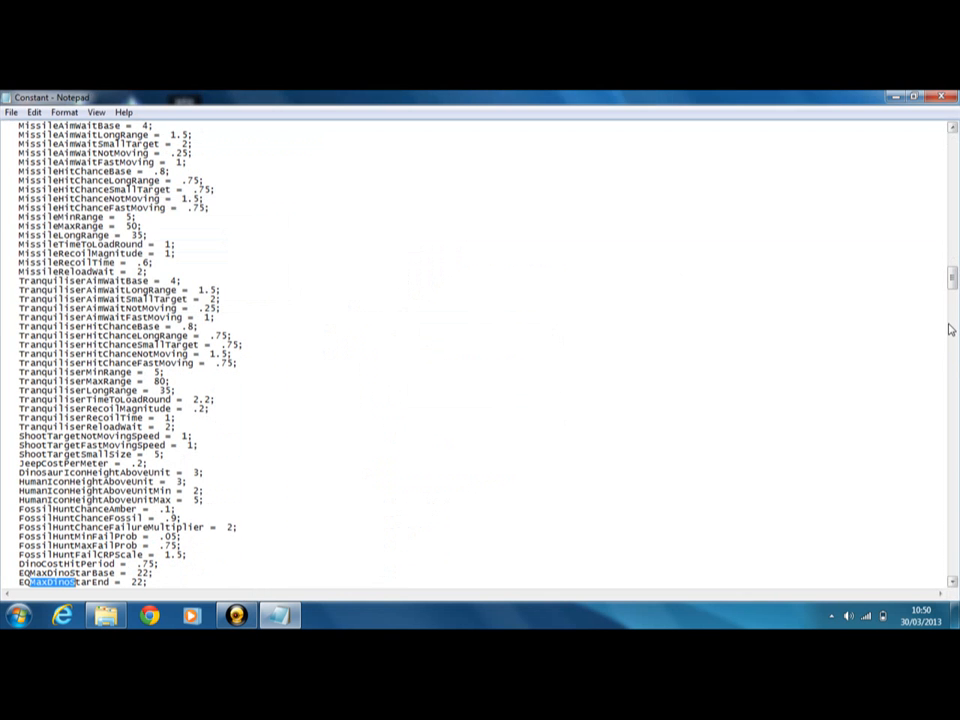
pyautogui.moveTo(952, 275); pyautogui.dragTo(940, 496)
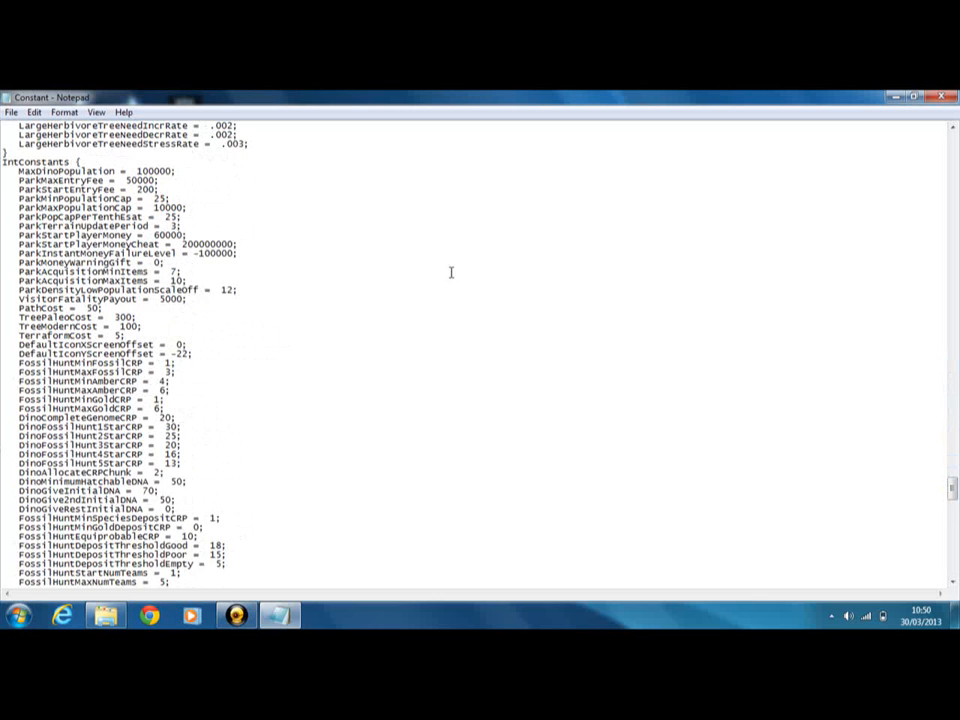
pyautogui.scroll(1, 450, 270)
# Replace the MaxDinoPopulation number with a larger value, trimming stray digits
pyautogui.moveTo(136, 198); pyautogui.dragTo(172, 198)
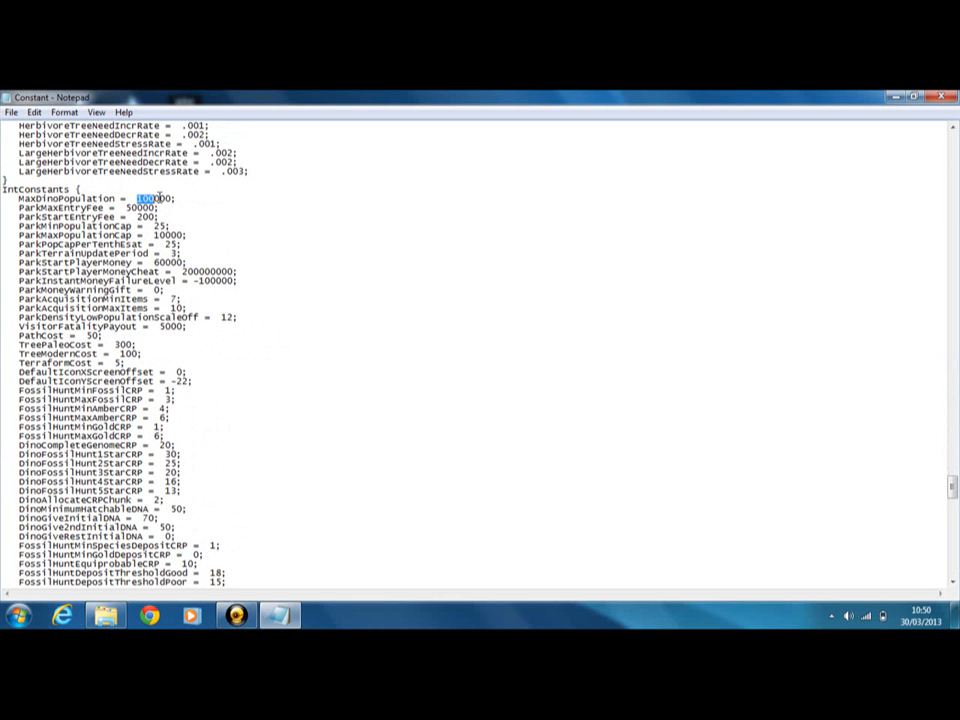
pyautogui.write('60')
pyautogui.doubleClick(146, 199)
pyautogui.write('1')
pyautogui.write('0000')
pyautogui.press('BackSpace')
pyautogui.press('BackSpace')
pyautogui.press('BackSpace')
pyautogui.press('BackSpace')
pyautogui.press('BackSpace')
pyautogui.write('999999')
pyautogui.press('BackSpace')
pyautogui.press('BackSpace')
pyautogui.press('BackSpace')
pyautogui.press('BackSpace')
pyautogui.press('BackSpace')
pyautogui.press('BackSpace')
pyautogui.write('10')
pyautogui.write('000')
pyautogui.write('0')
pyautogui.scroll(-6, 400, 350)
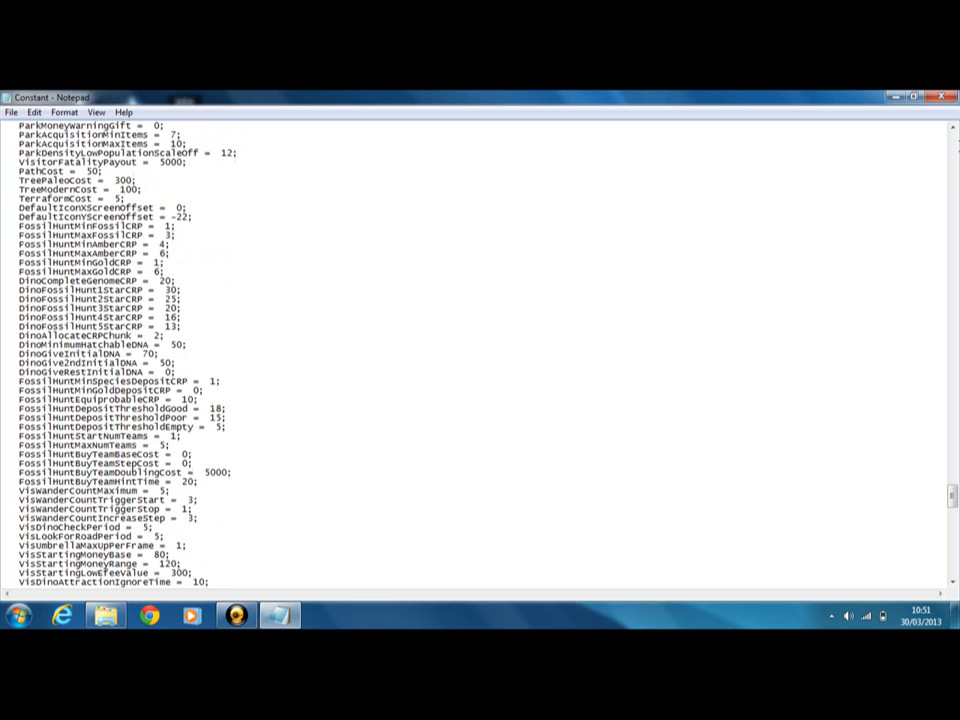
pyautogui.scroll(6, 460, 300)
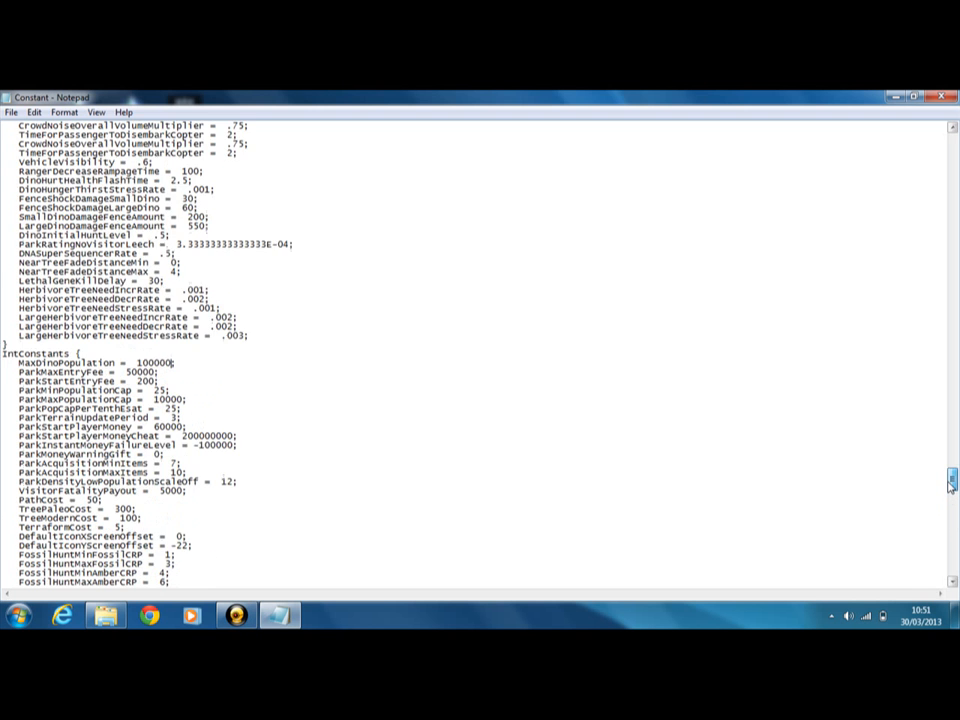
pyautogui.scroll(6, 460, 300)
pyautogui.scroll(-5, 250, 330)
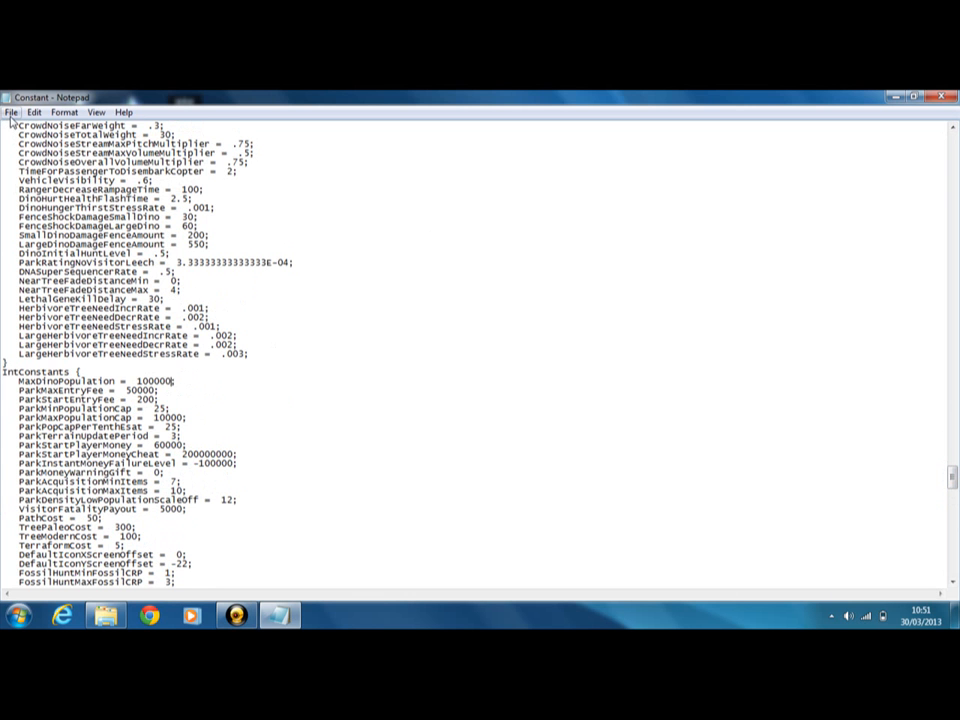
# Save the edited Constant file via File > Save and close the Explorer search window
pyautogui.click(11, 112)
pyautogui.click(33, 159)
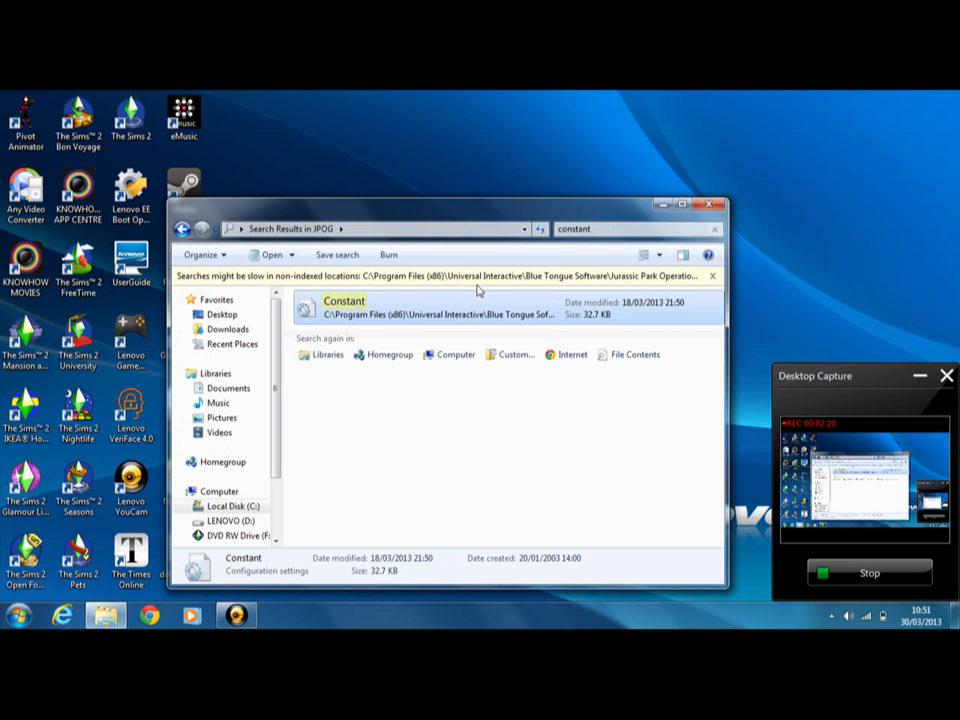
pyautogui.click(710, 208)
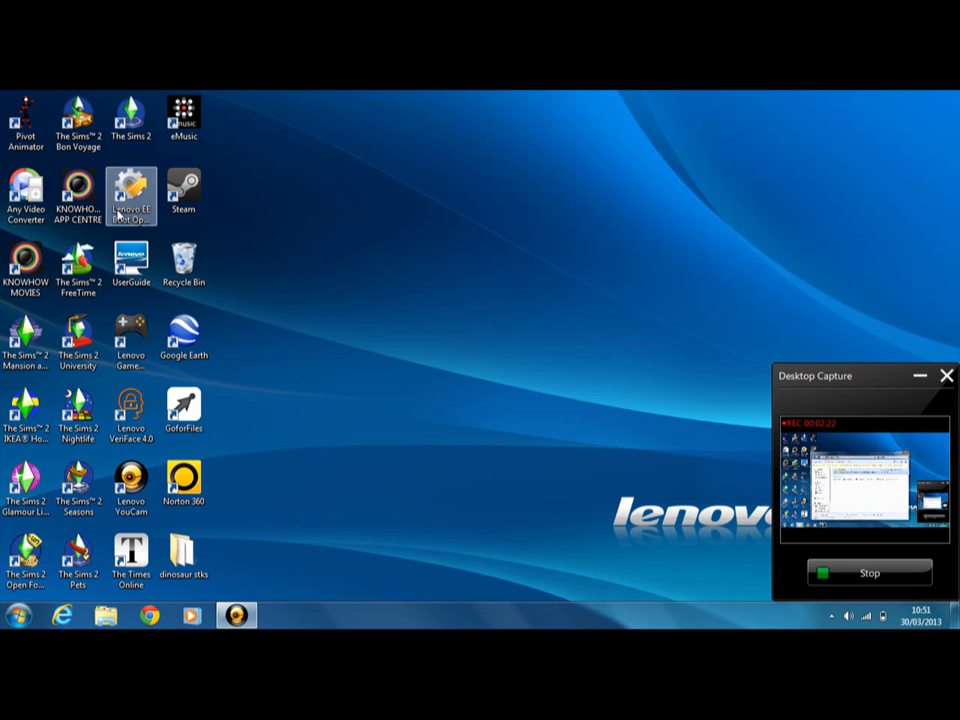